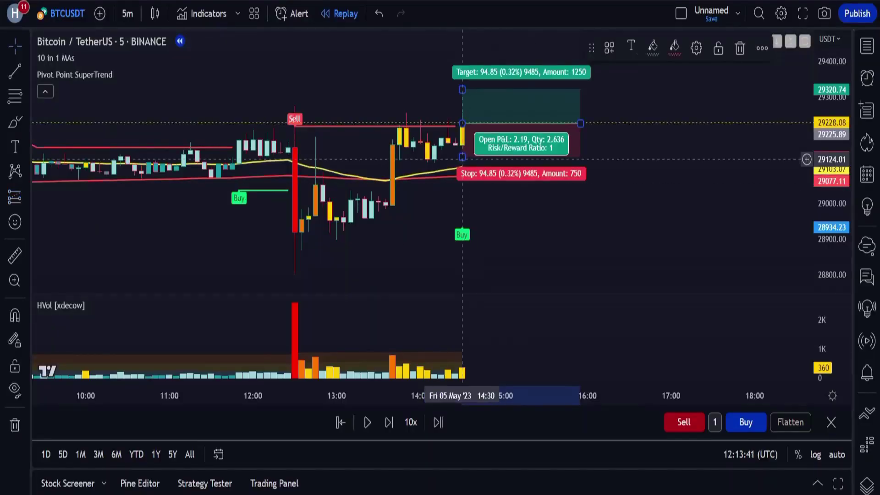
Extend the 5 May long position's stop to about 29098.54 and raise its profit target before playing the bar replay
drag(462, 159, 462, 169)
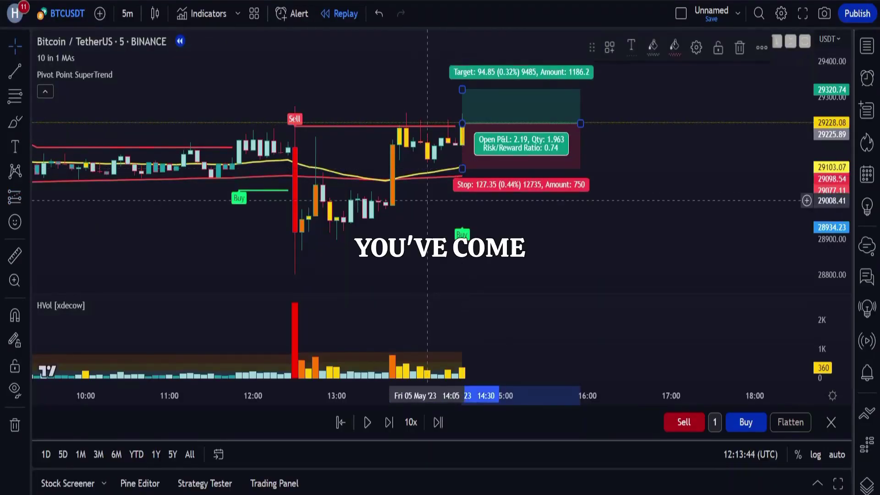
drag(428, 201, 422, 236)
drag(456, 126, 456, 67)
click(367, 422)
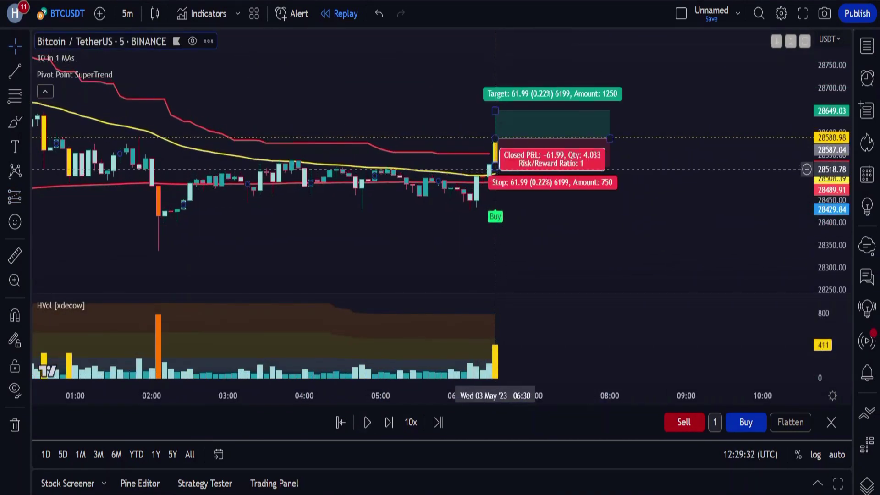
Set the 3 May long position's stop to about 28501.71 and target to about 28762.34, and replay the bars through the trade
drag(495, 174, 495, 180)
drag(495, 111, 495, 60)
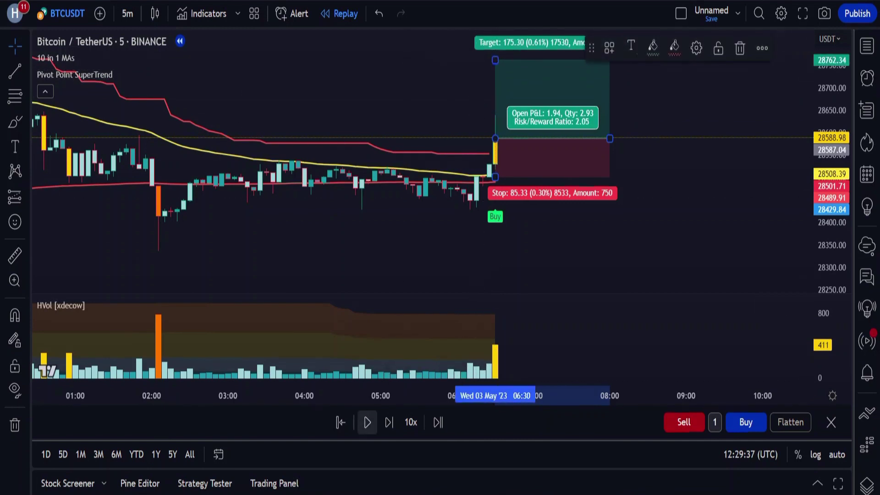
click(367, 422)
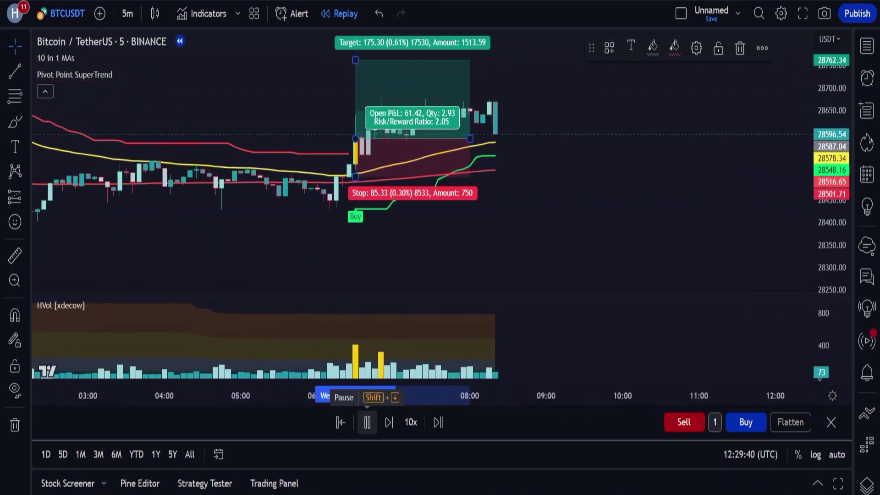
key(shift+Down)
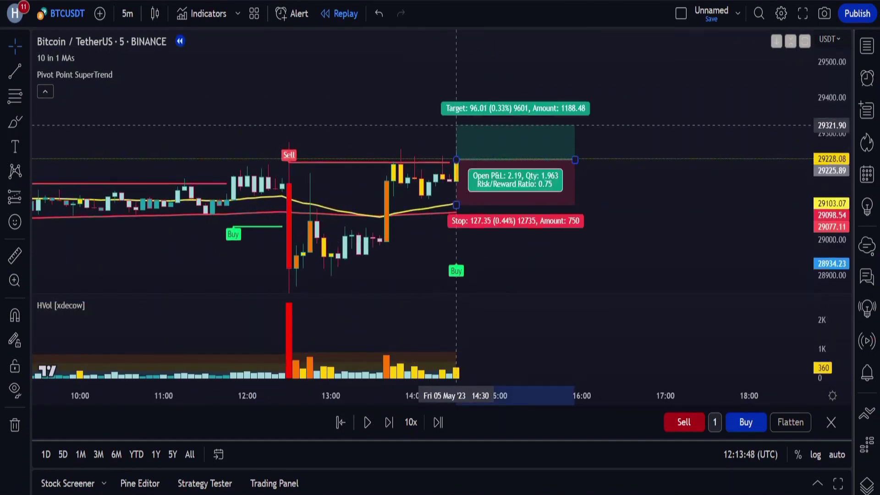
Raise the 5 May long position's target to about 29486.48 and replay the following bars
drag(456, 125, 455, 67)
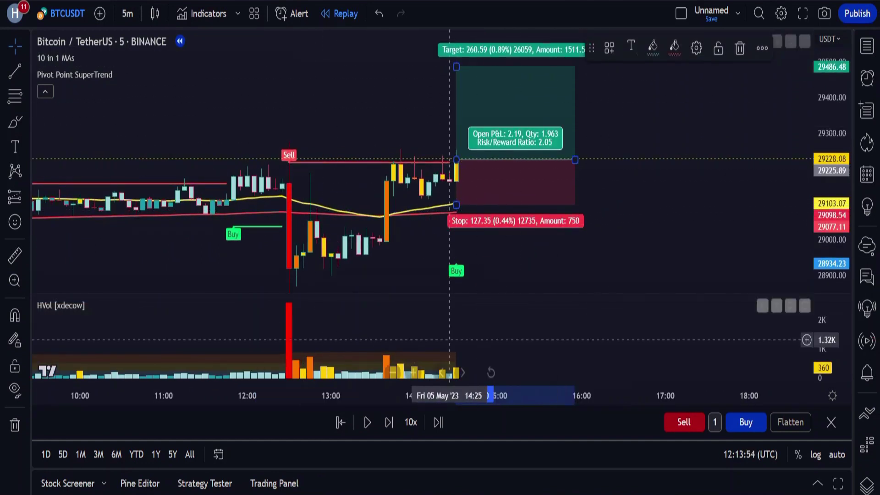
click(367, 422)
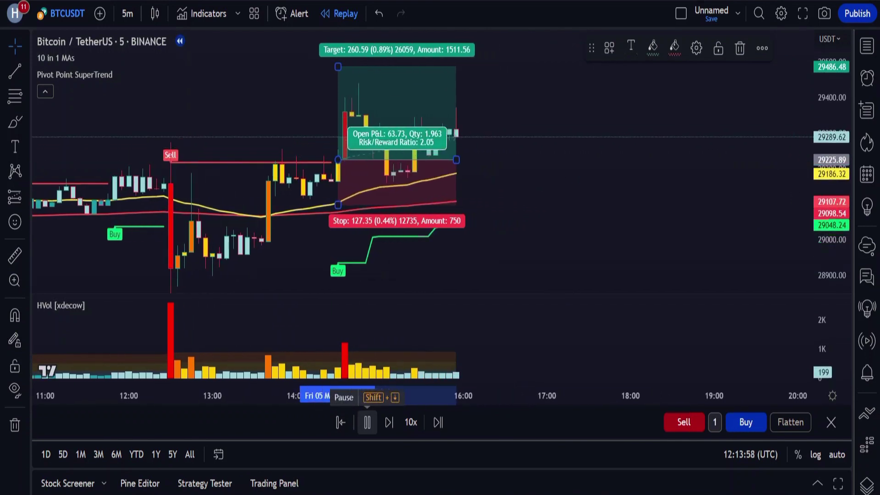
click(367, 422)
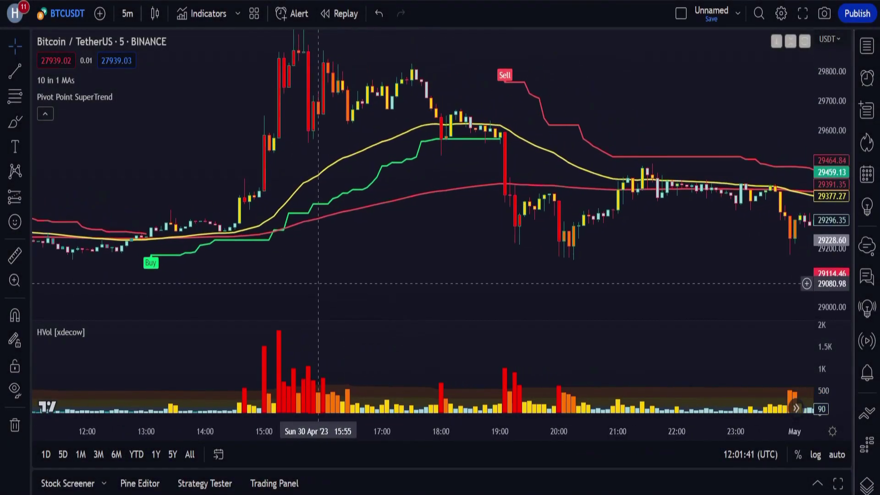
drag(318, 283, 359, 285)
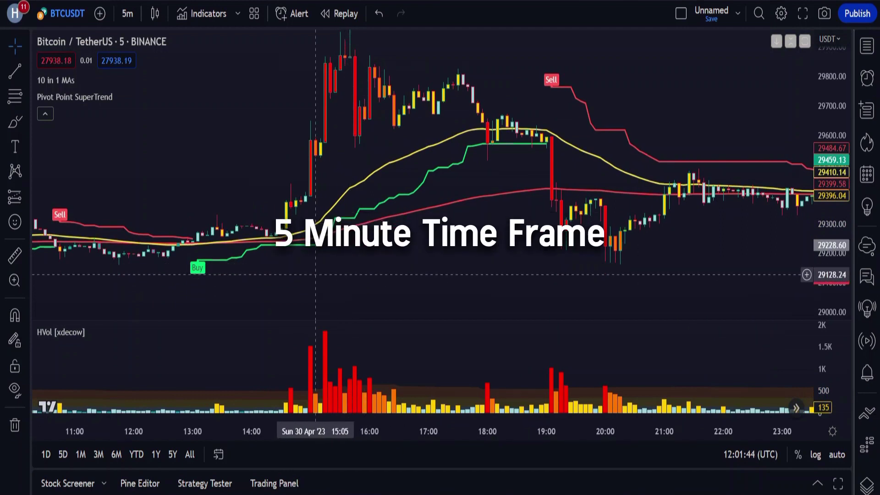
drag(227, 159, 401, 157)
drag(470, 181, 285, 228)
drag(546, 275, 459, 246)
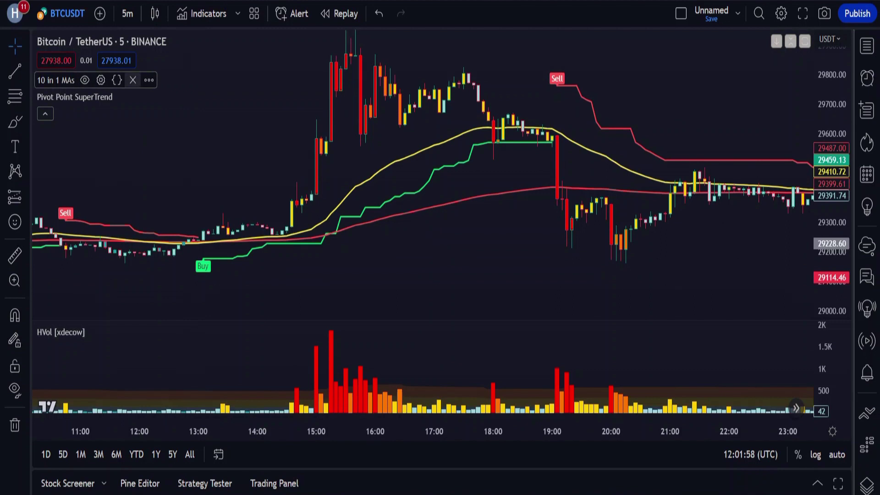
Remove the 10 in 1 MAs, Pivot Point SuperTrend and HVol indicators from the chart
click(133, 80)
click(171, 80)
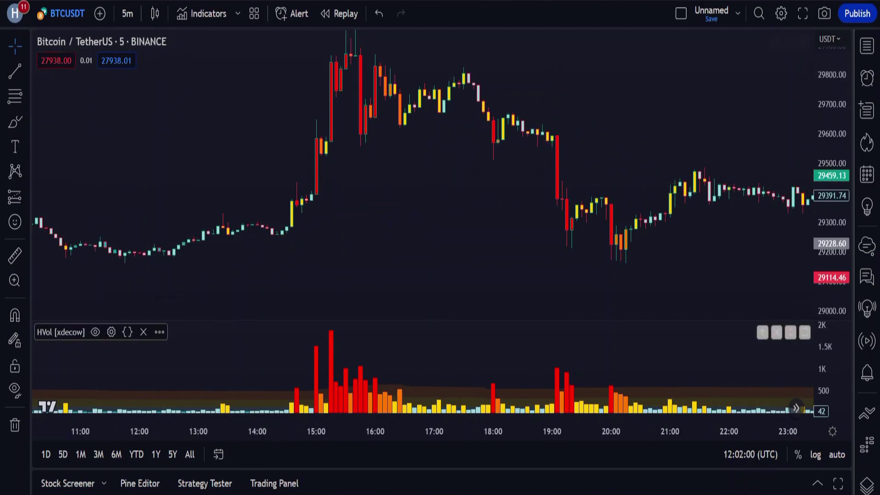
click(144, 331)
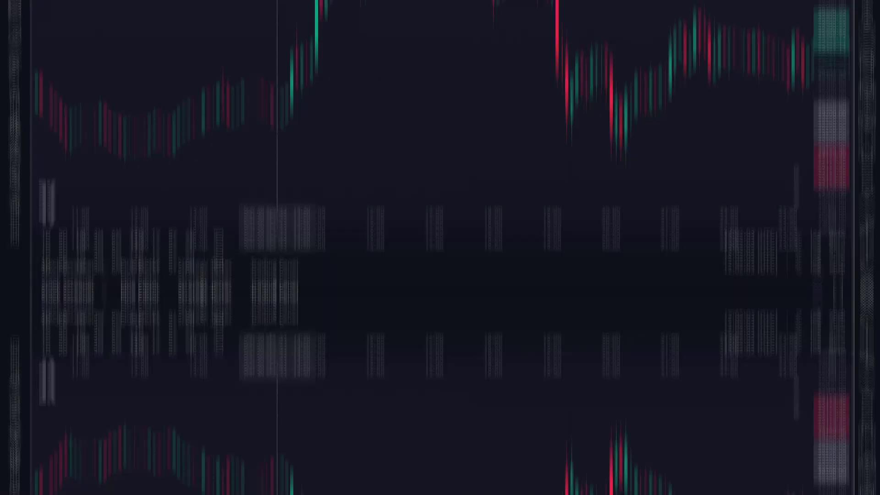
Search the indicators for "10 in" and add 10 in 1 Different Moving Averages to the chart
click(201, 13)
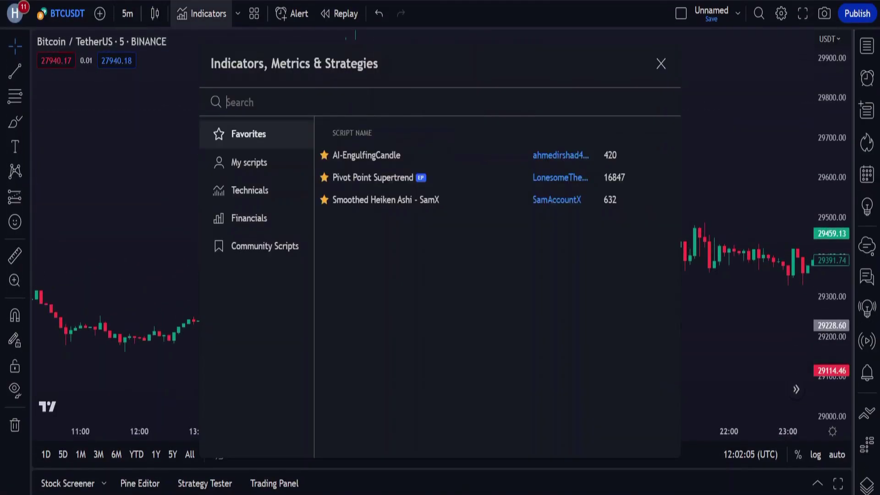
text(10 in)
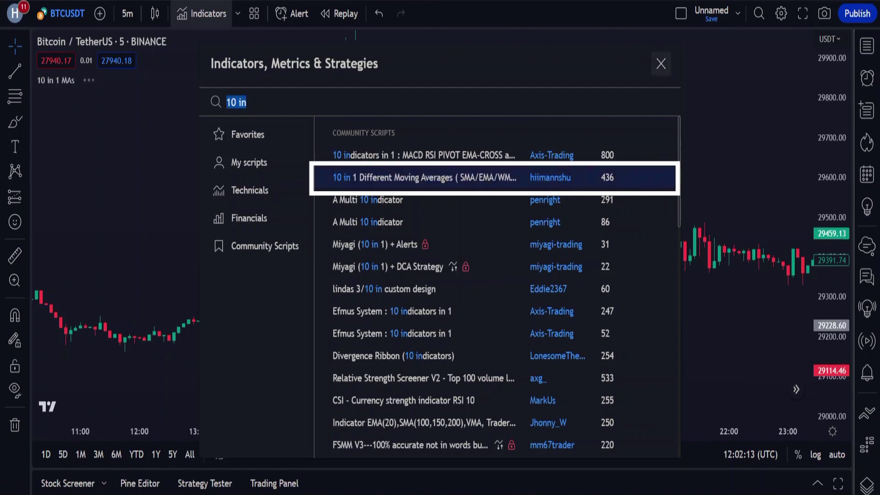
click(660, 64)
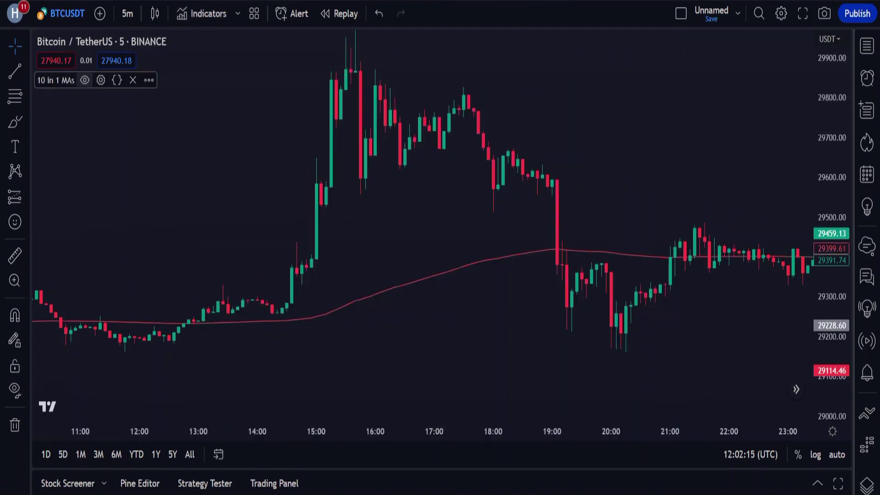
In the 10 in 1 MAs settings, configure MA 2 as an EMA with length 50
click(101, 80)
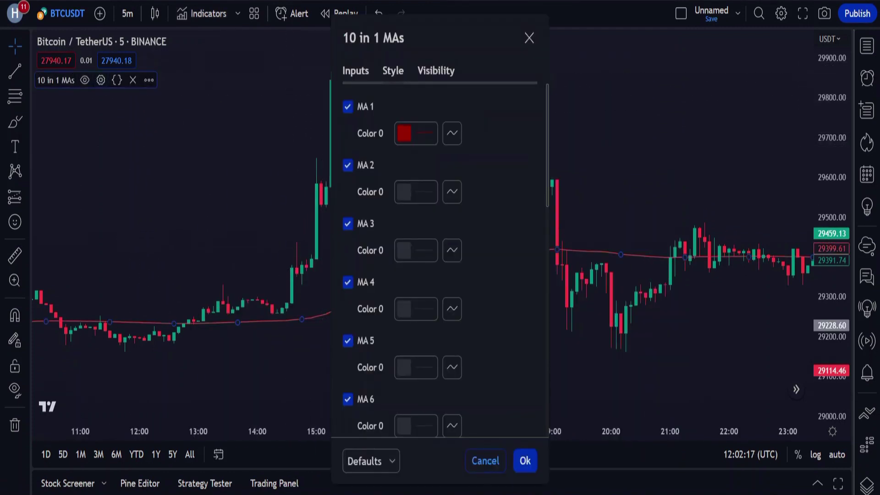
click(355, 71)
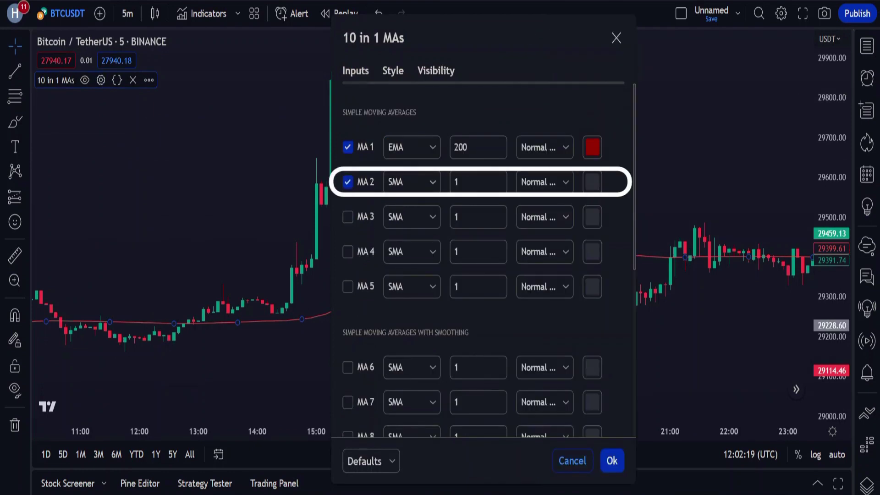
click(412, 182)
click(398, 253)
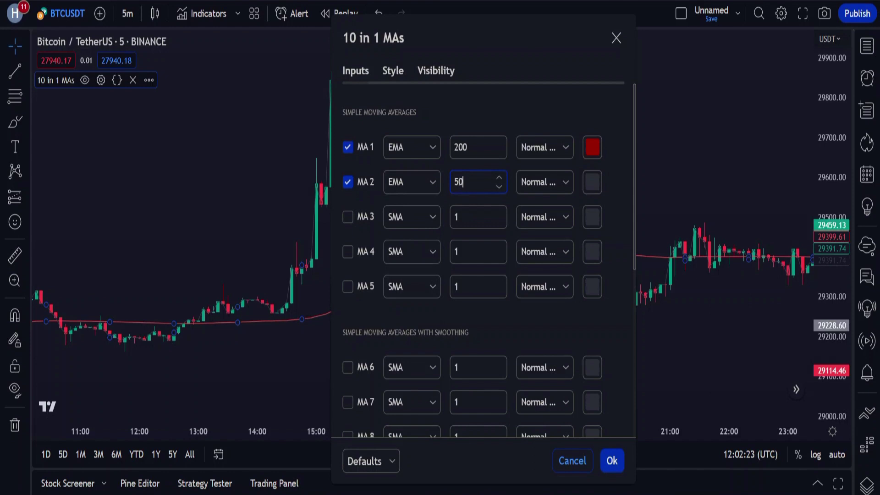
Make the MA 1 line one level thicker in the indicator's style settings
click(392, 71)
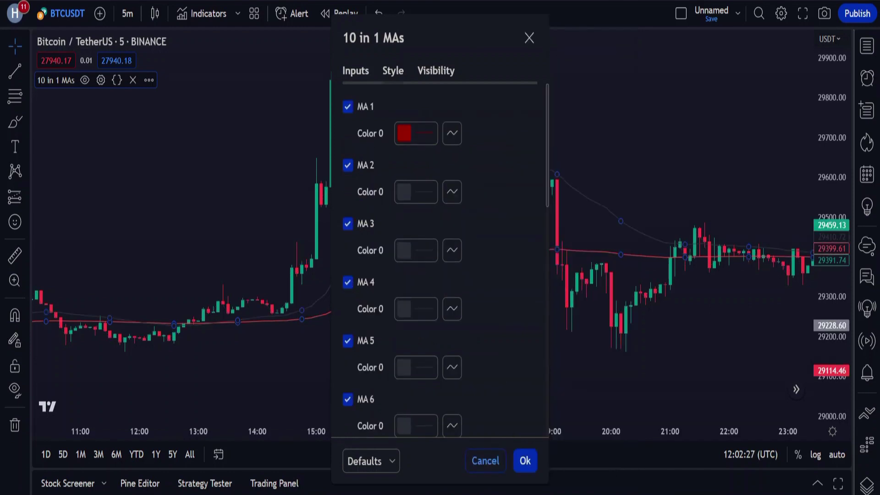
click(416, 134)
click(450, 388)
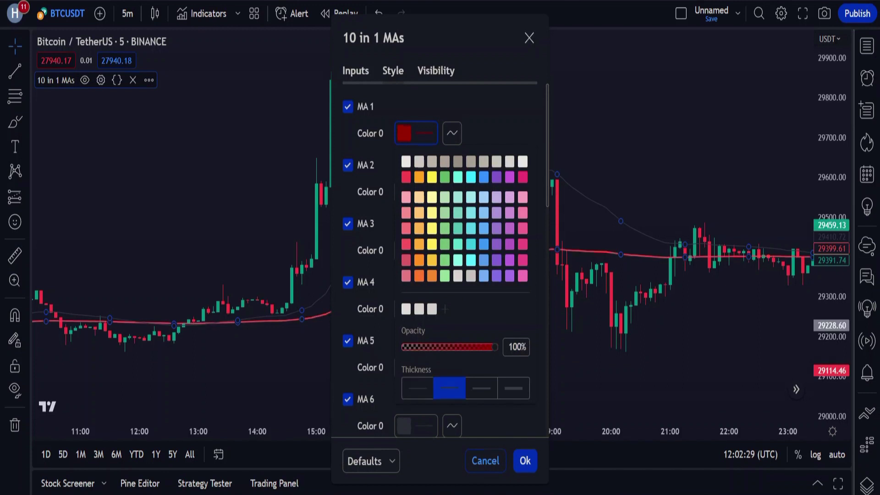
key(Escape)
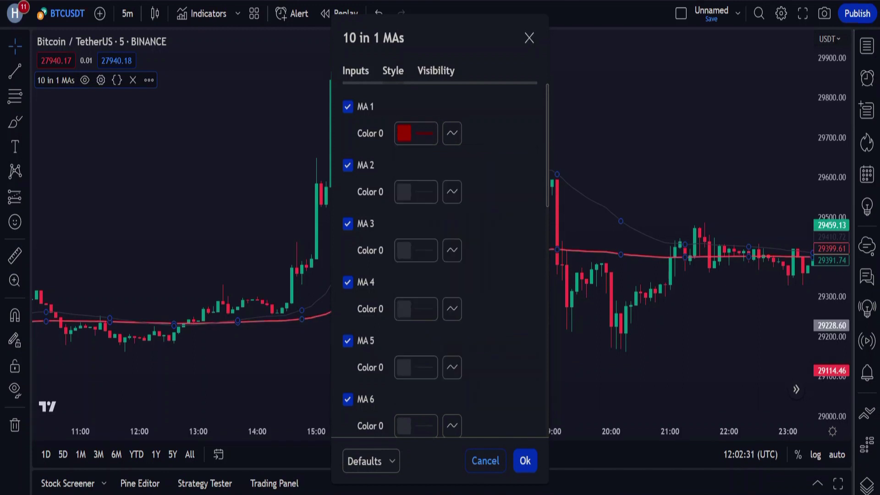
Color the MA 2 line yellow, make it thicker, and apply the moving average settings
click(416, 192)
click(431, 235)
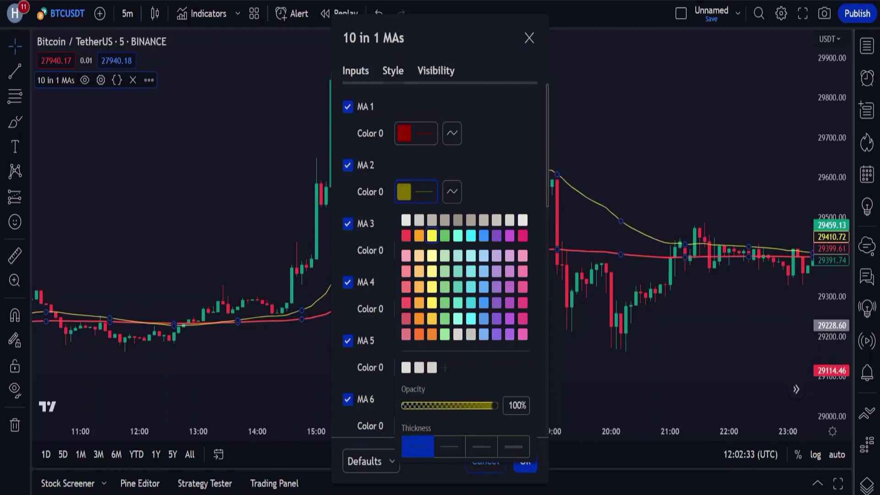
key(Escape)
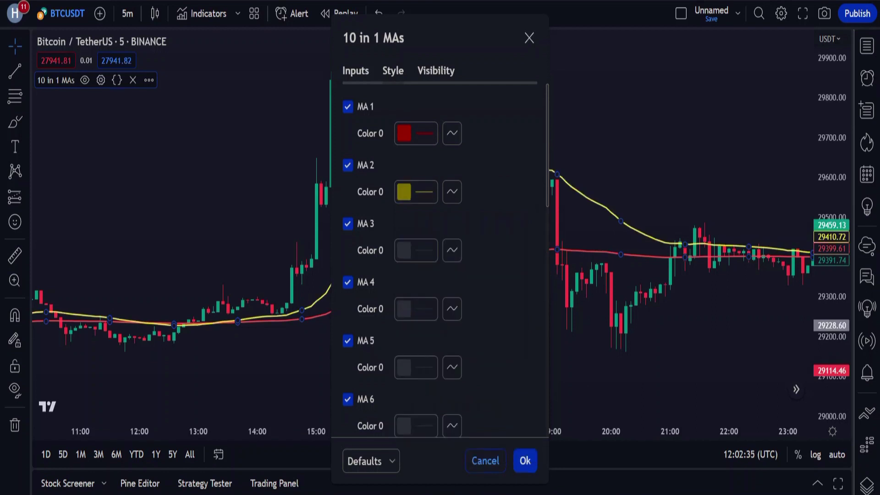
click(525, 461)
Examine how price moves relative to the 50 and 200 EMA lines across 30 April and 1 May
drag(439, 299, 472, 297)
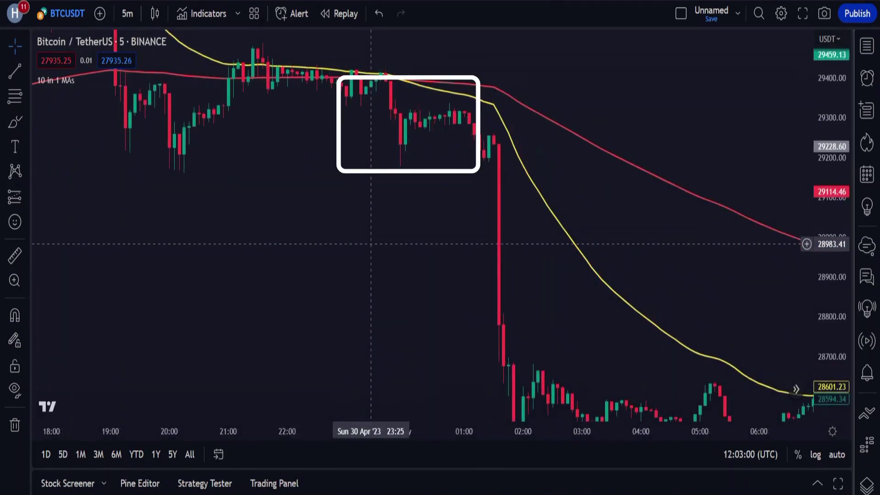
drag(371, 244, 356, 233)
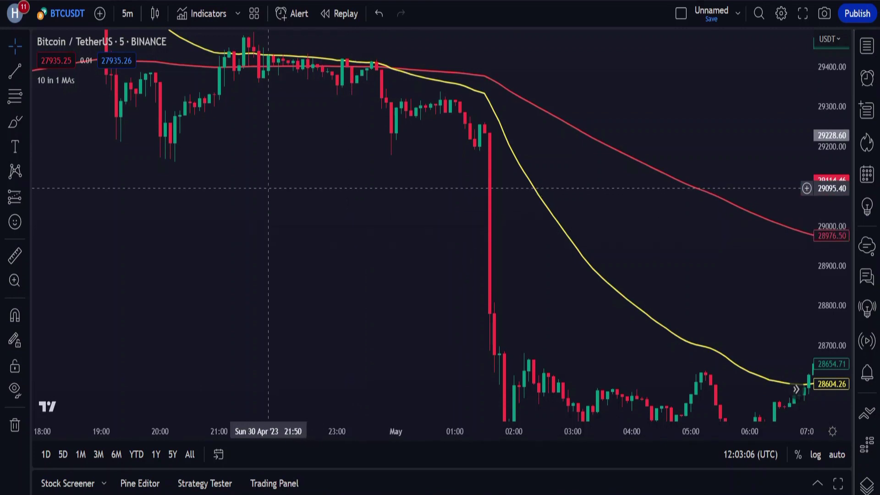
scroll(269, 188, left, 10)
scroll(293, 283, left, 5)
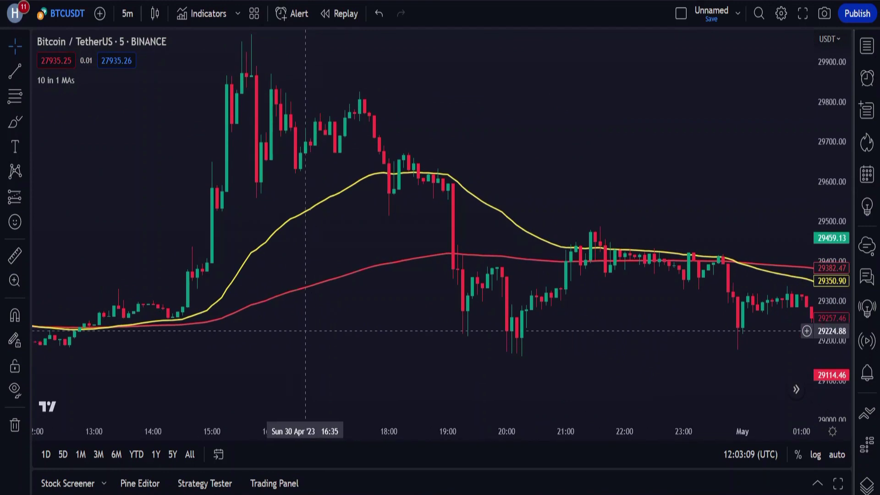
click(491, 389)
scroll(339, 361, left, 5)
drag(358, 365, 449, 348)
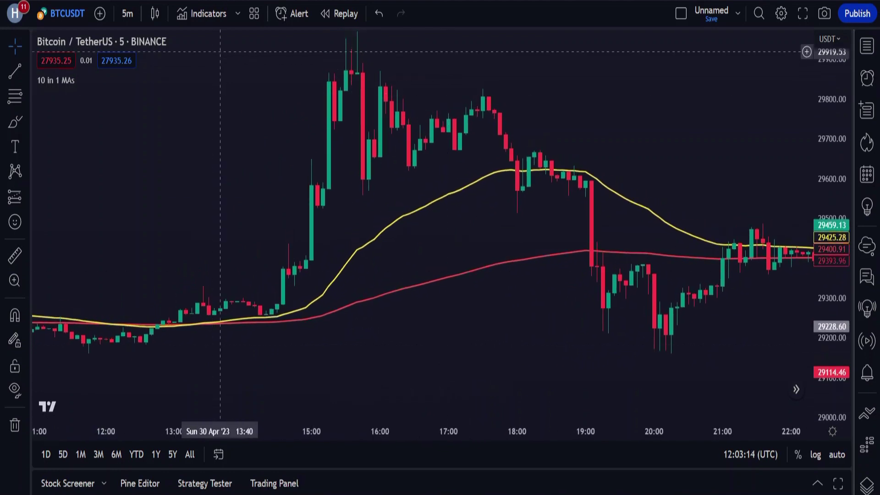
Search the indicators for "pivot" and add Pivot Point Supertrend to the chart
click(202, 14)
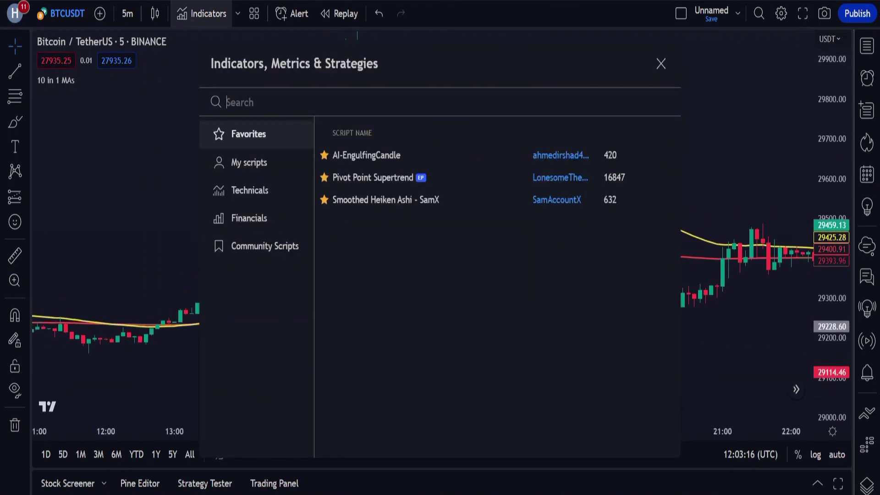
text(pivot)
key(Down)
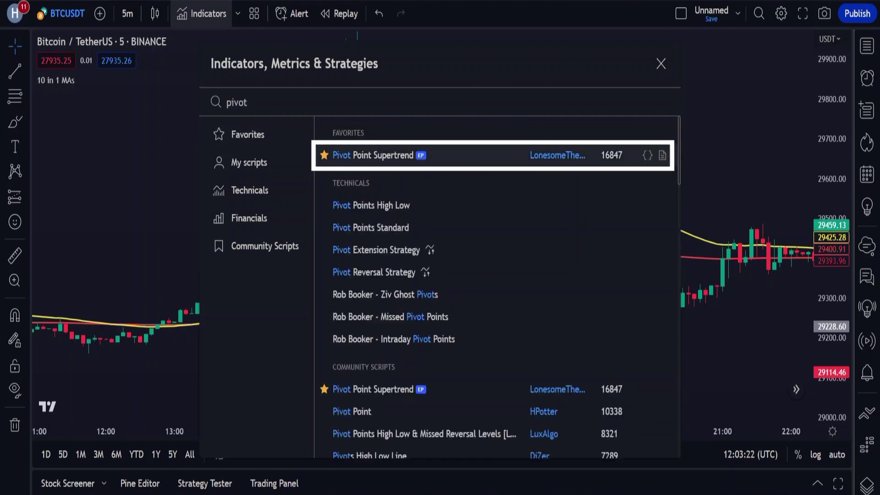
key(Return)
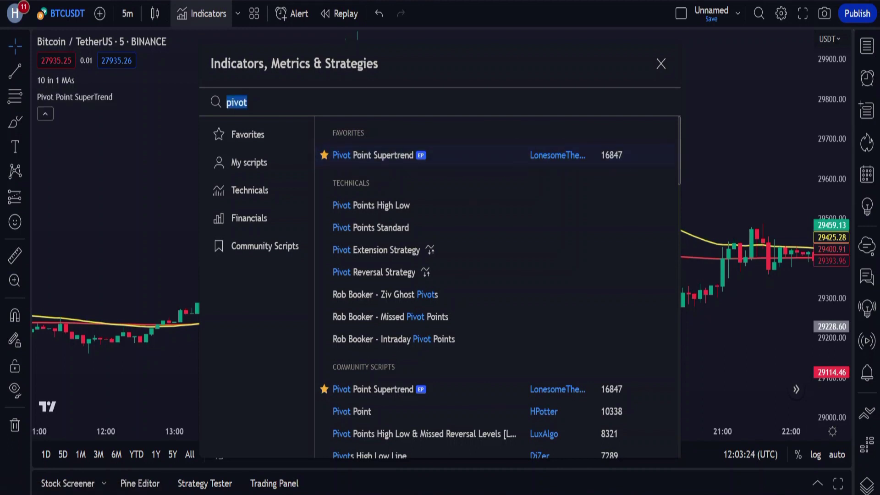
key(Escape)
drag(206, 162, 294, 147)
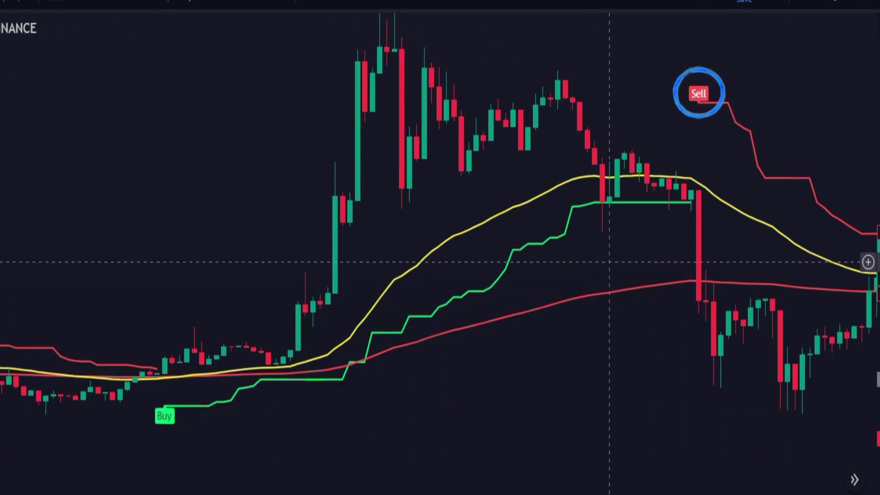
drag(609, 262, 401, 244)
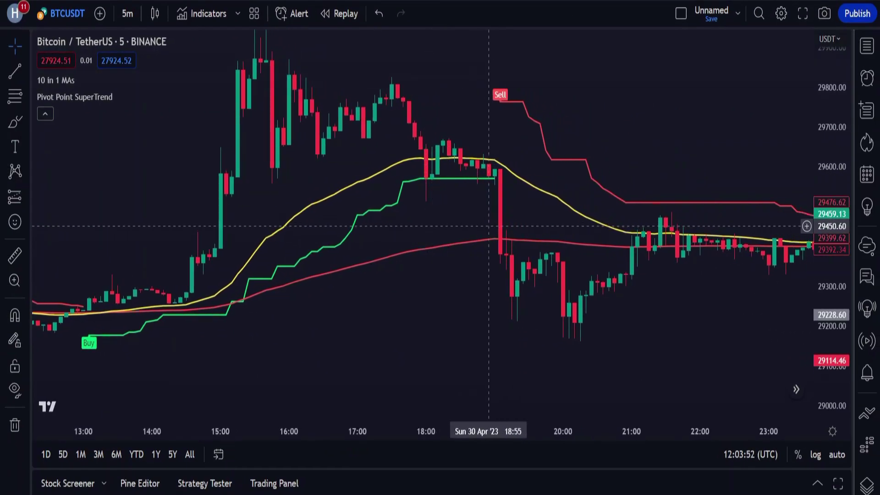
drag(466, 227, 563, 224)
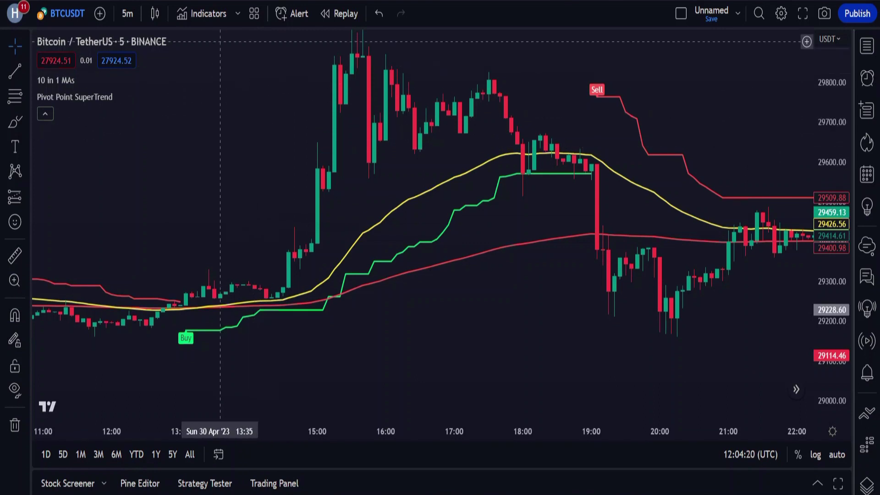
Search the indicators for "heat" and add Heatmap Volume [xdecow] to the chart
click(202, 14)
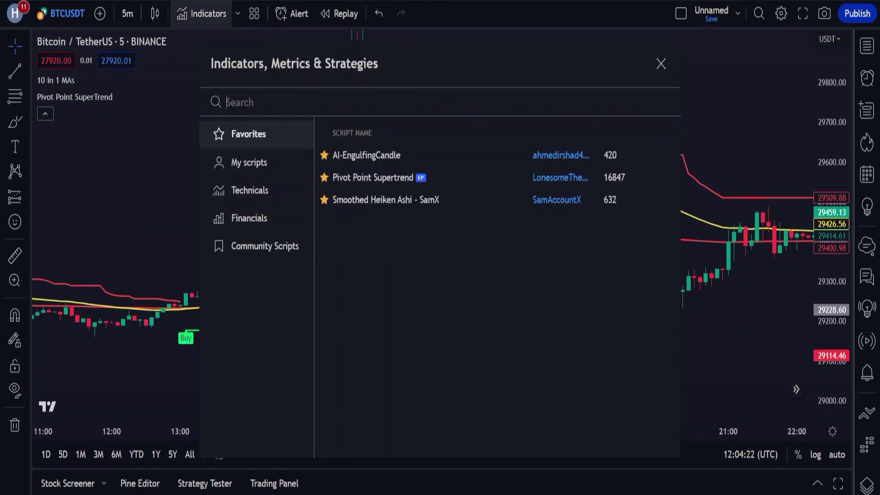
text(heat)
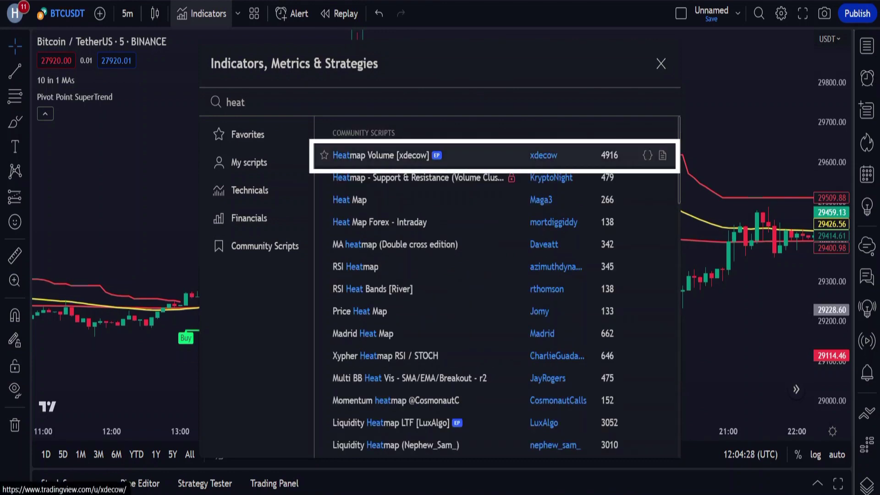
click(385, 155)
click(661, 64)
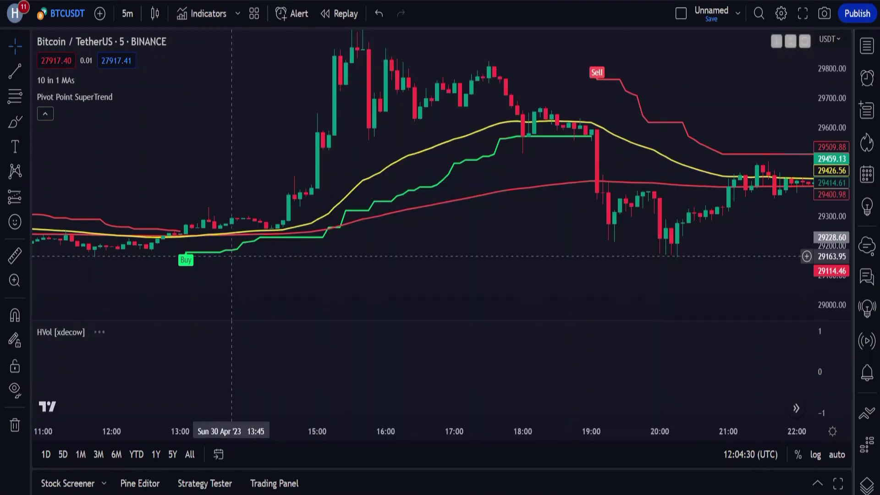
Set the Heatmap Volume indicator's Extra High Volume Threshold to 3 and its High Volume Threshold to 1.5
click(111, 331)
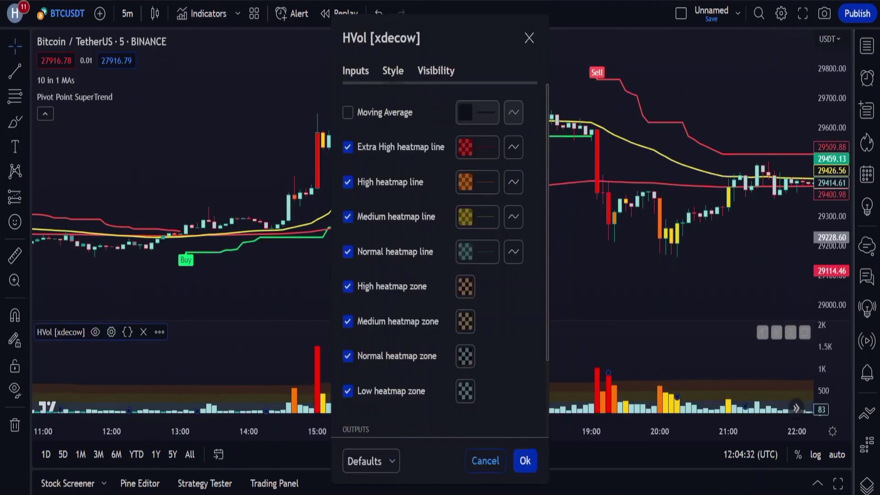
click(355, 70)
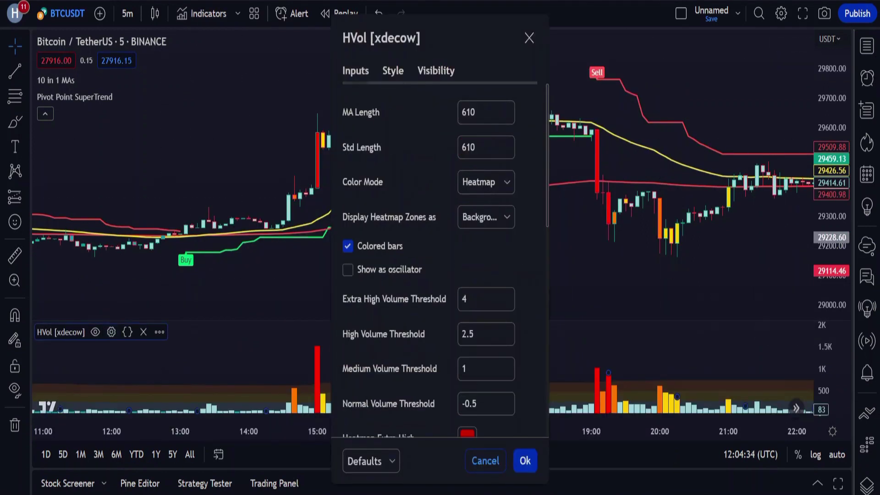
scroll(440, 260, down, 1)
click(483, 229)
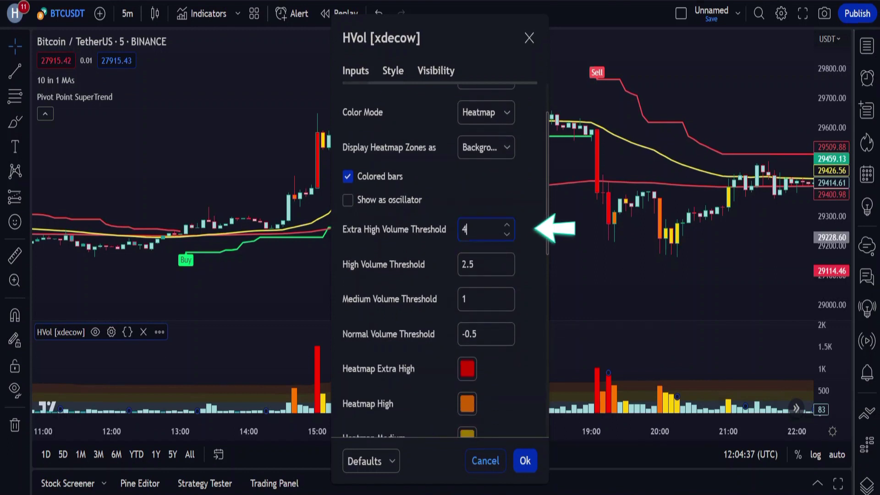
click(507, 234)
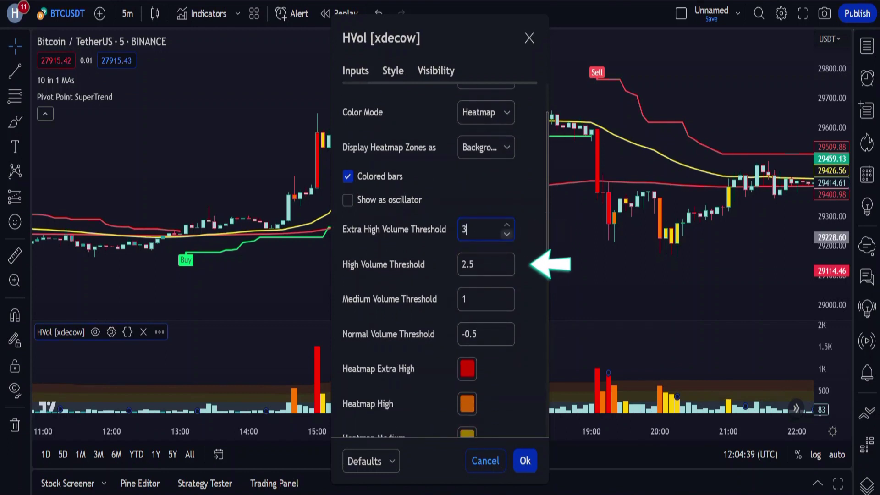
click(483, 265)
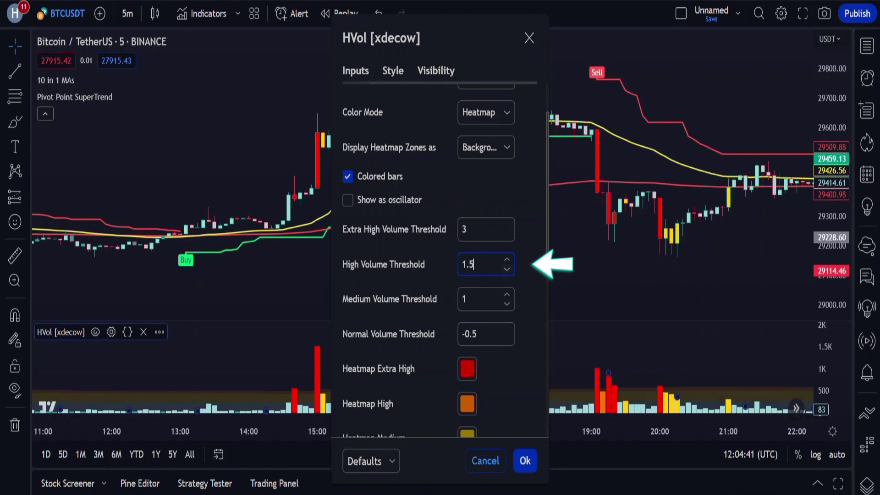
Set the Medium Volume Threshold to 0.2 and apply the Heatmap Volume settings
click(483, 299)
text(0.2)
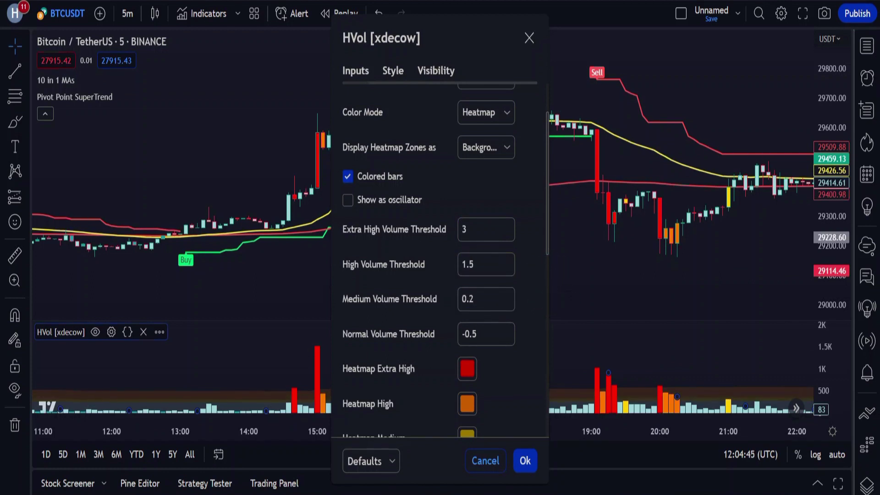
scroll(429, 262, down, 3)
scroll(429, 261, up, 5)
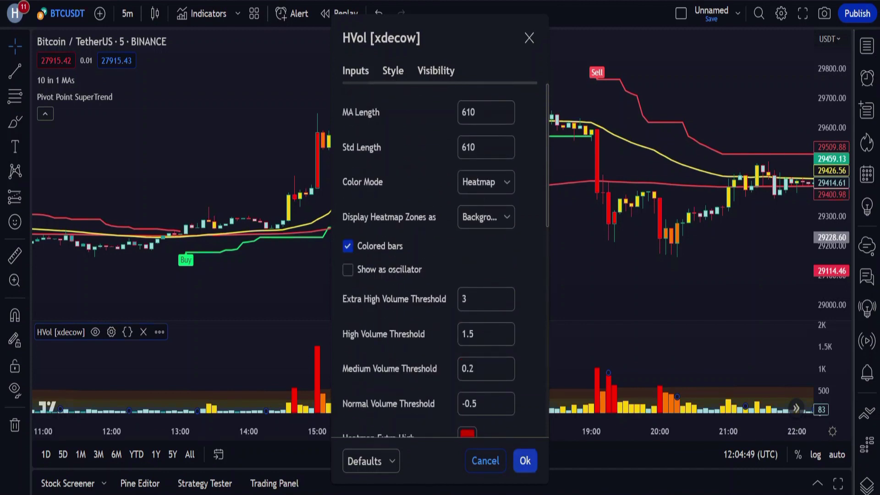
click(524, 461)
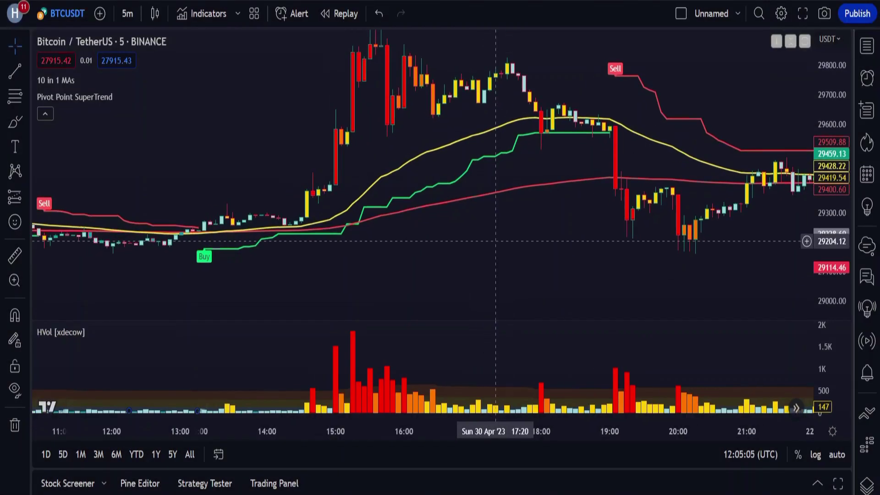
Examine how the heatmap volume bars compare with price moves and the Supertrend signals across 30 April and 1 May
drag(490, 235, 364, 236)
drag(648, 259, 431, 227)
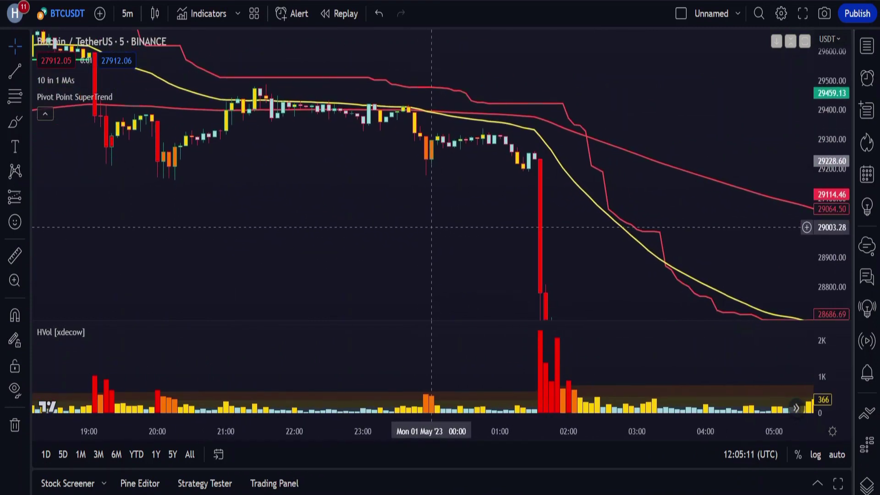
drag(351, 234, 618, 269)
drag(249, 271, 663, 256)
drag(350, 250, 670, 252)
drag(320, 270, 360, 275)
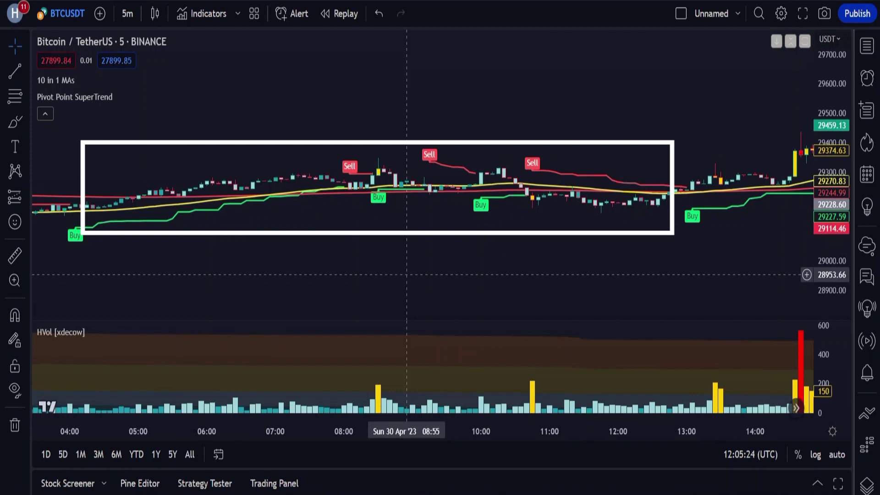
drag(589, 270, 352, 271)
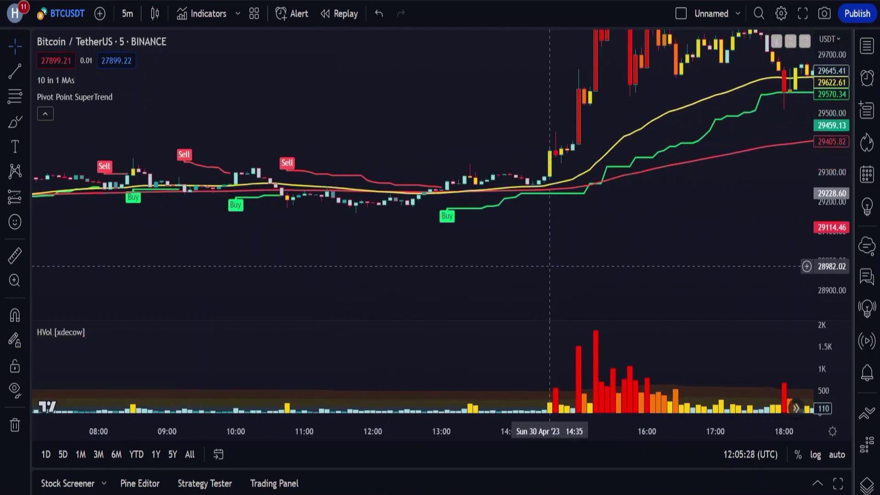
drag(548, 270, 506, 270)
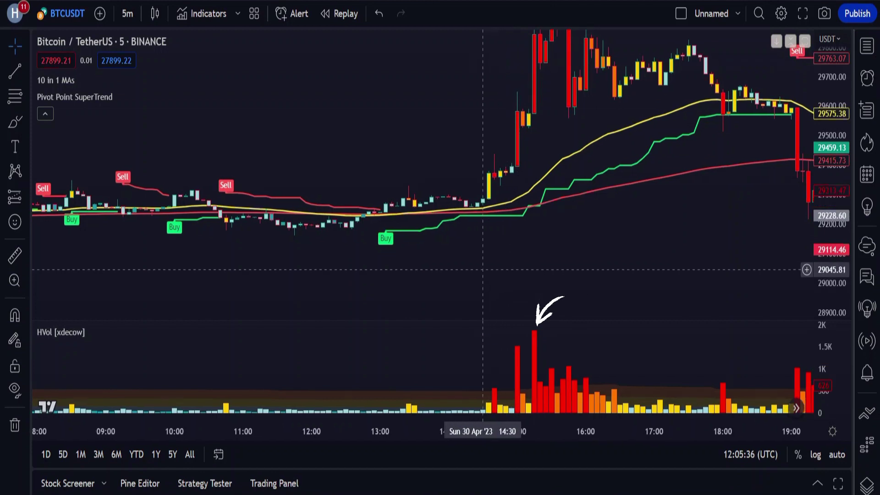
scroll(483, 269, right, 10)
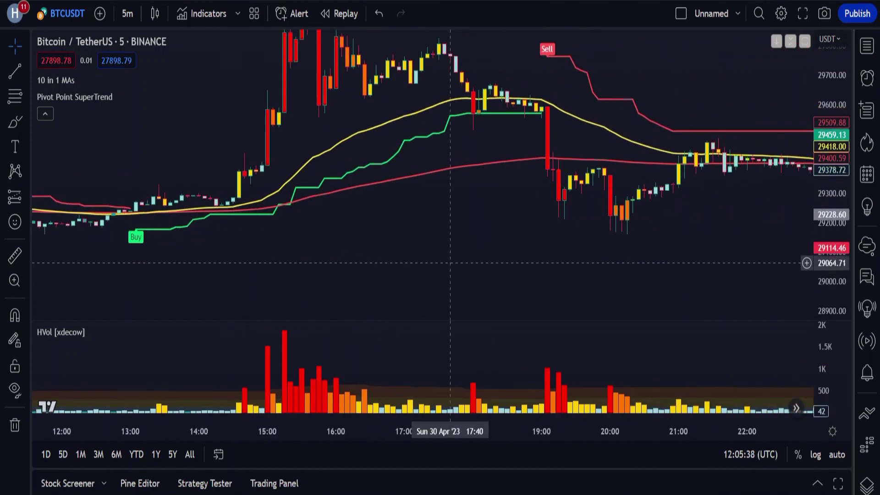
scroll(242, 244, right, 10)
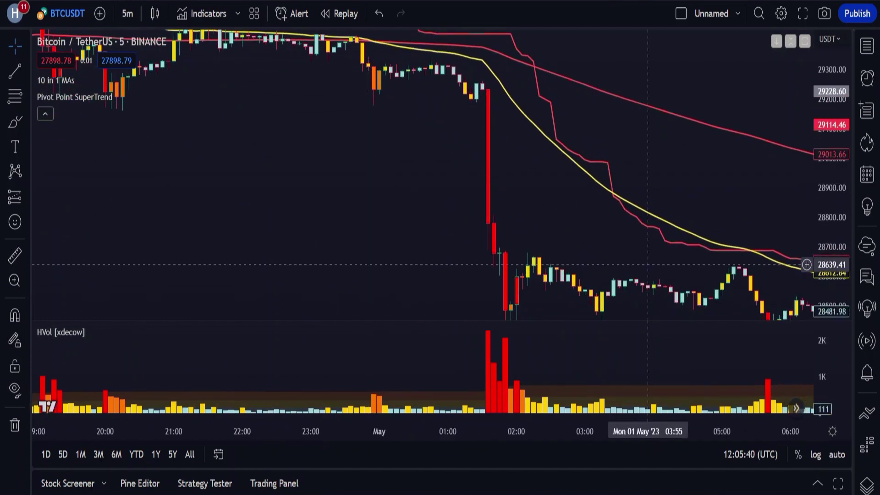
drag(712, 192, 571, 188)
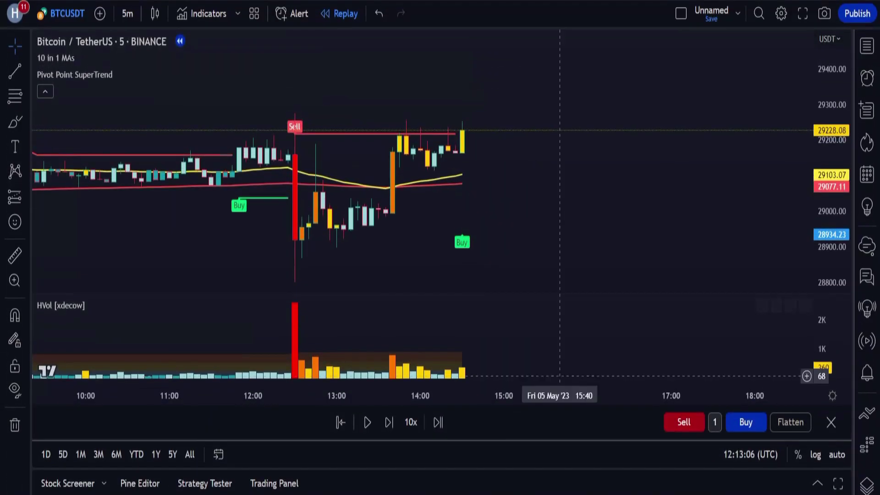
Draw a long position at the 5 May 14:30 buy candle, entry 29225.89, with stop at 29098.54 and target at 29486.48
drag(510, 241, 511, 233)
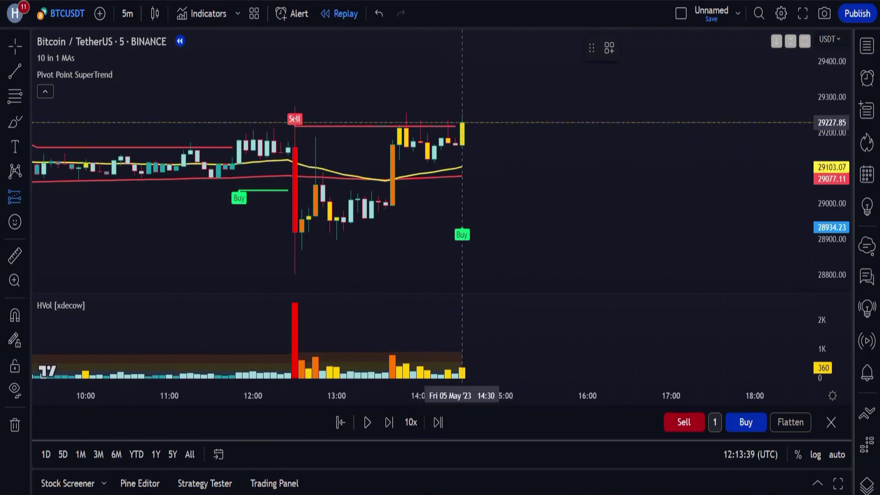
click(462, 123)
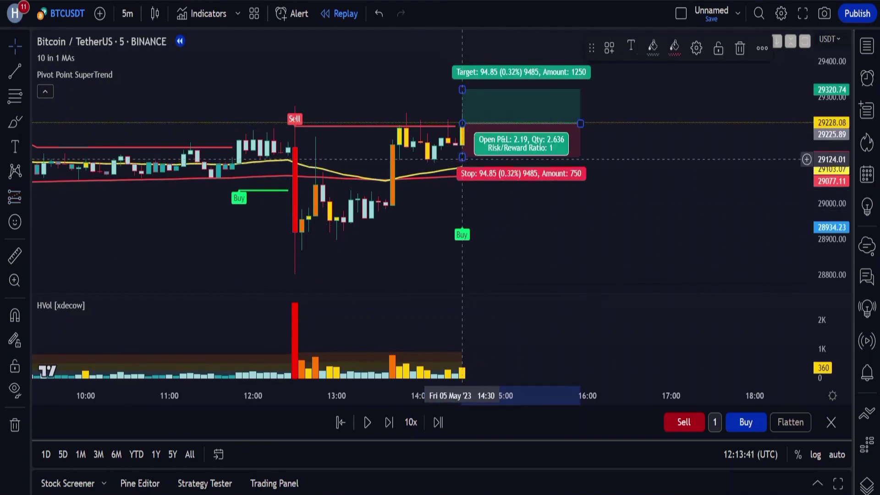
drag(462, 157, 462, 169)
drag(420, 205, 415, 226)
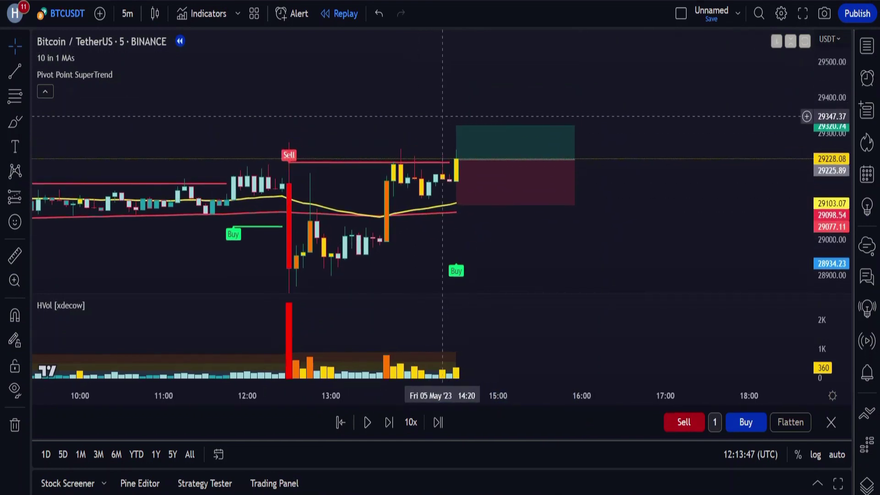
click(456, 126)
drag(456, 126, 456, 66)
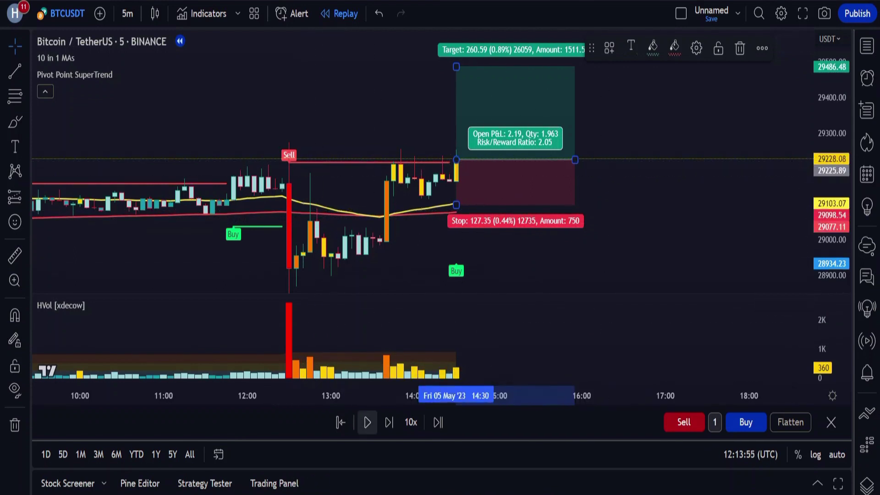
Replay the bars beyond the 5 May long entry, pause, and extend the position box to the 16:00 candle
click(367, 422)
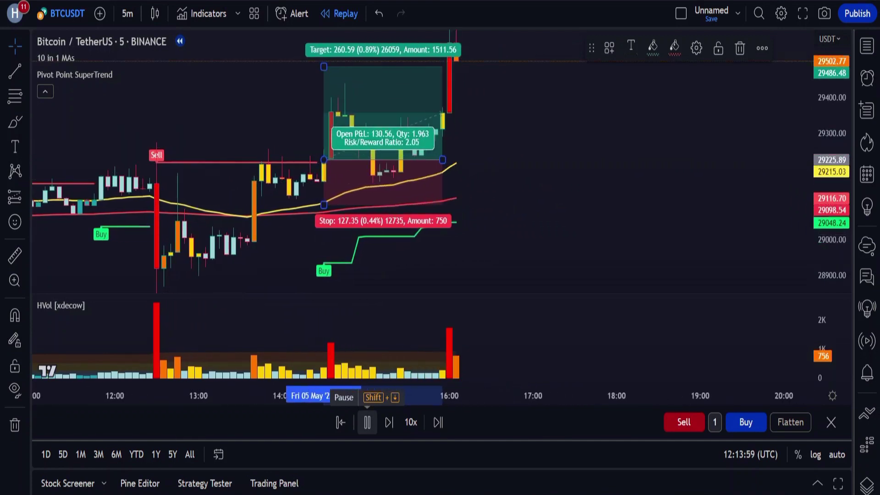
click(367, 422)
drag(476, 244, 532, 250)
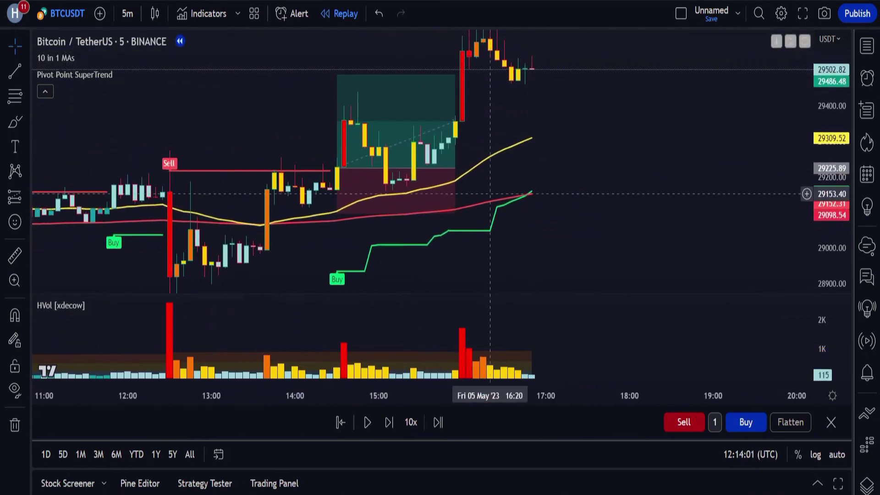
drag(455, 168, 462, 169)
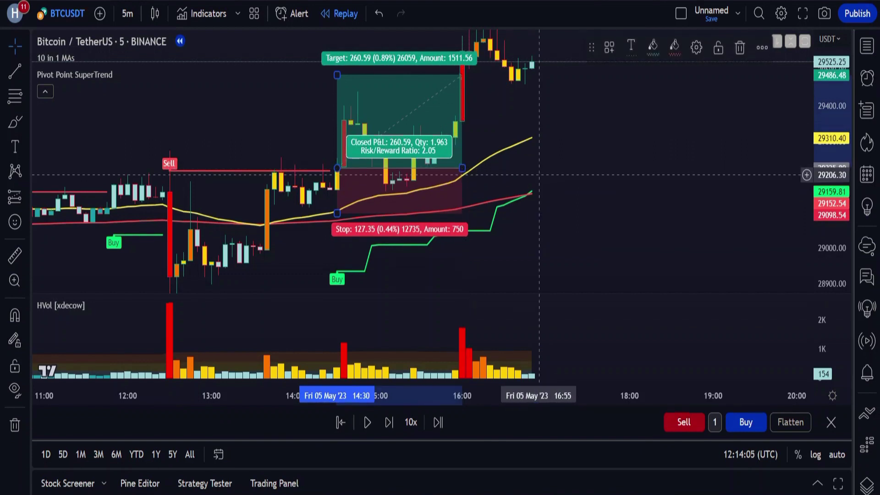
click(532, 174)
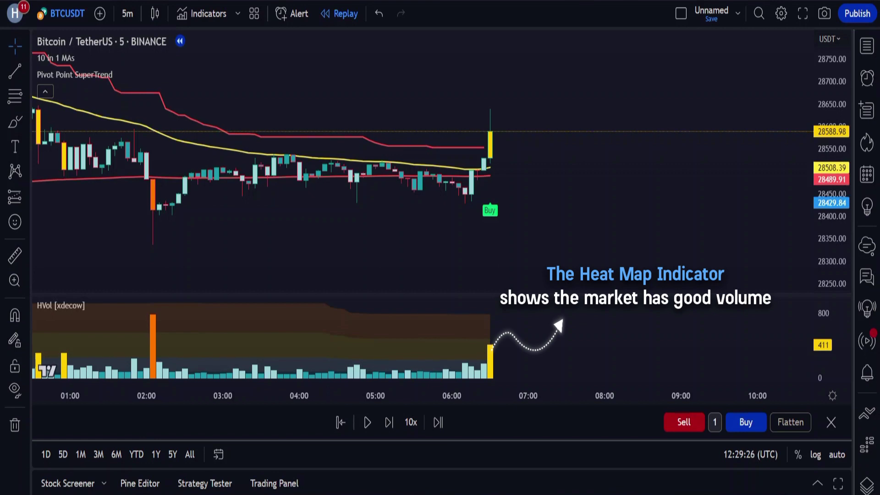
Draw a long position at the 3 May 06:30 buy candle, entry 28587.04, with stop at 28501.71 and target at 28762.34
click(490, 133)
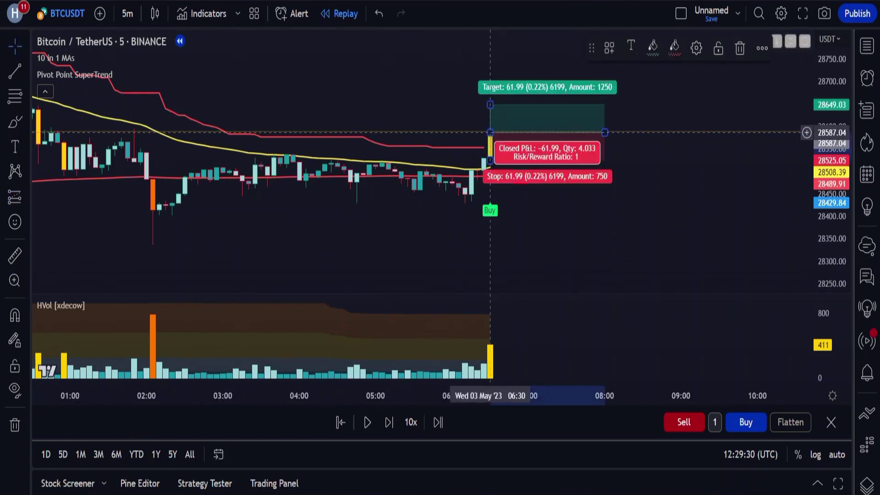
drag(493, 166, 507, 177)
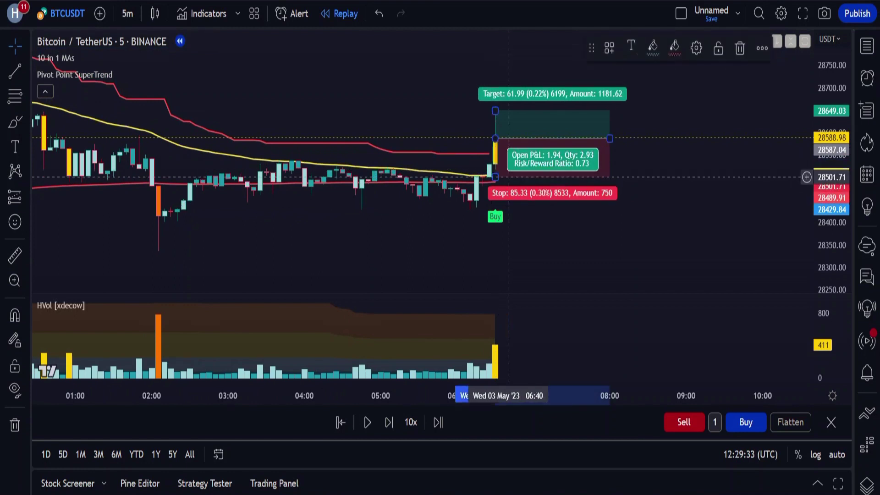
drag(494, 111, 495, 59)
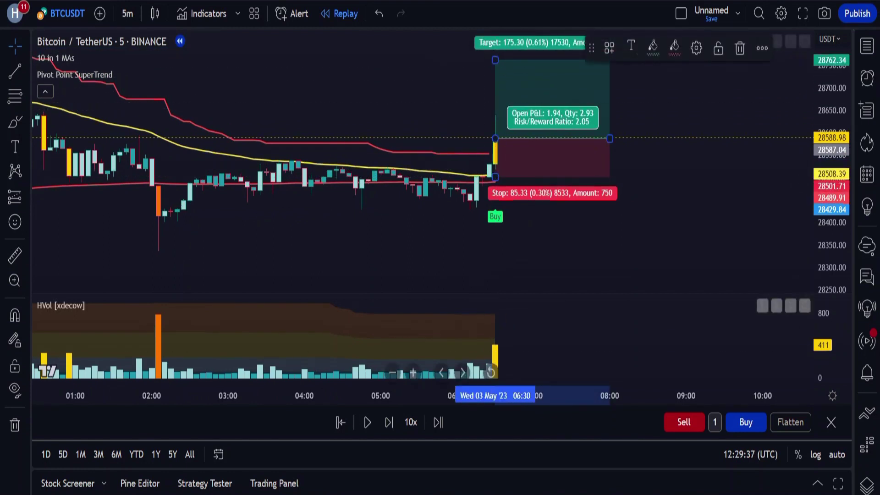
Replay the bars beyond the 3 May long entry, pause, and extend the position box to the candle reaching the target
click(367, 422)
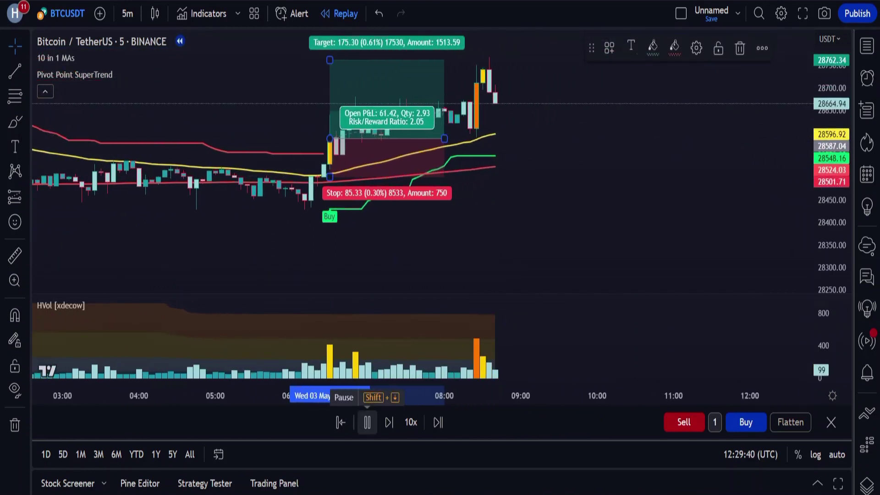
click(368, 422)
drag(400, 138, 444, 138)
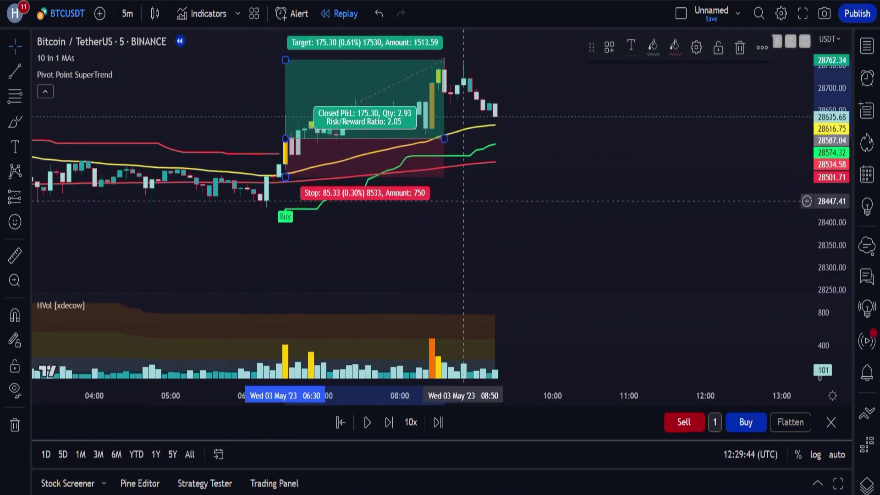
click(438, 235)
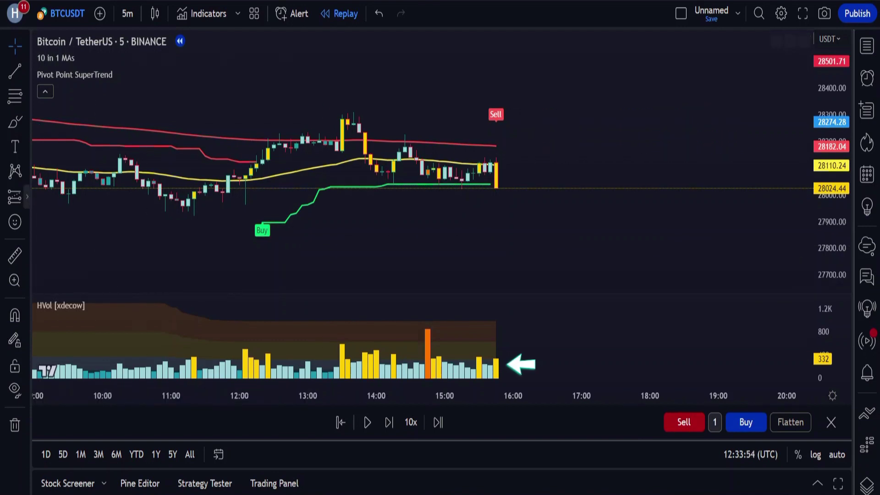
Draw a short position at the 21 April 15:45 sell candle, entry 28025.58, with stop at 28145.66 and target at 27780.22
click(27, 197)
click(79, 225)
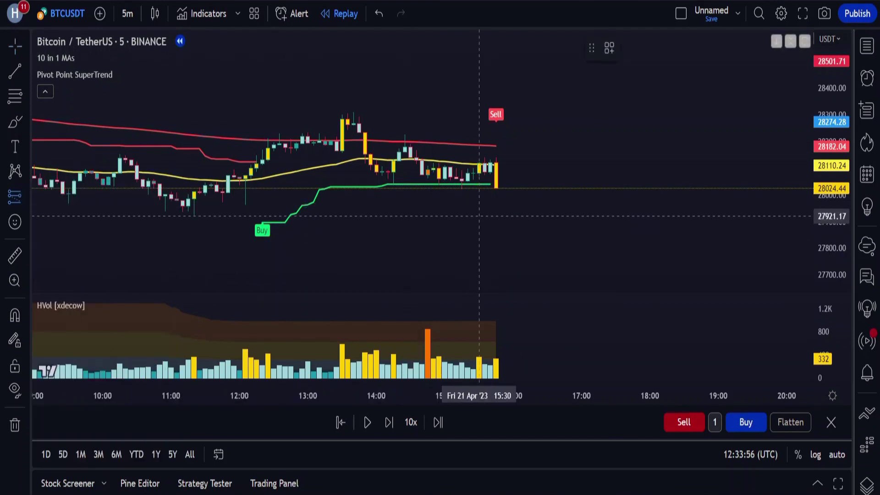
click(496, 188)
drag(496, 167, 496, 156)
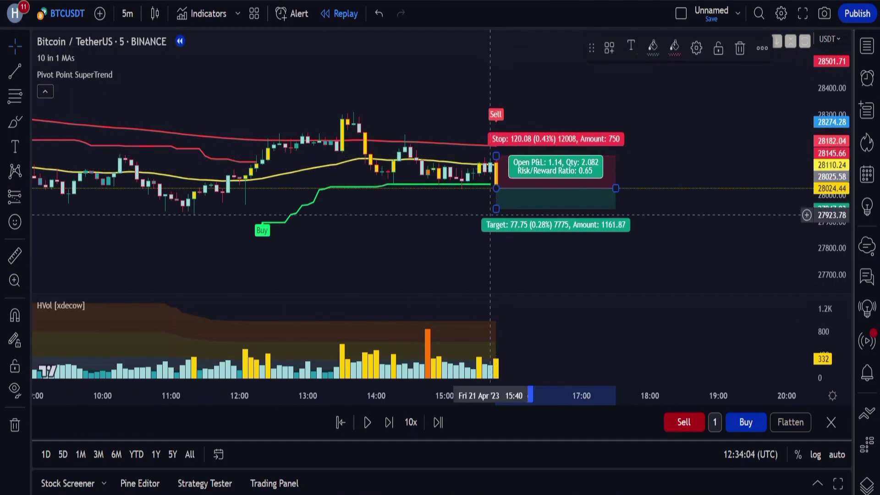
drag(496, 208, 496, 252)
Replay the bars beyond the 21 April short entry, pause, and shorten the position box to the 17:25 candle
drag(428, 235, 292, 204)
click(367, 422)
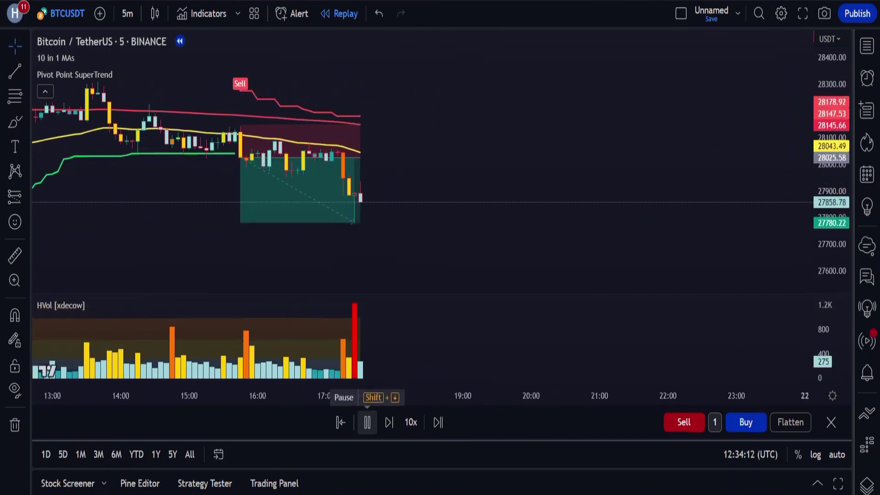
click(367, 422)
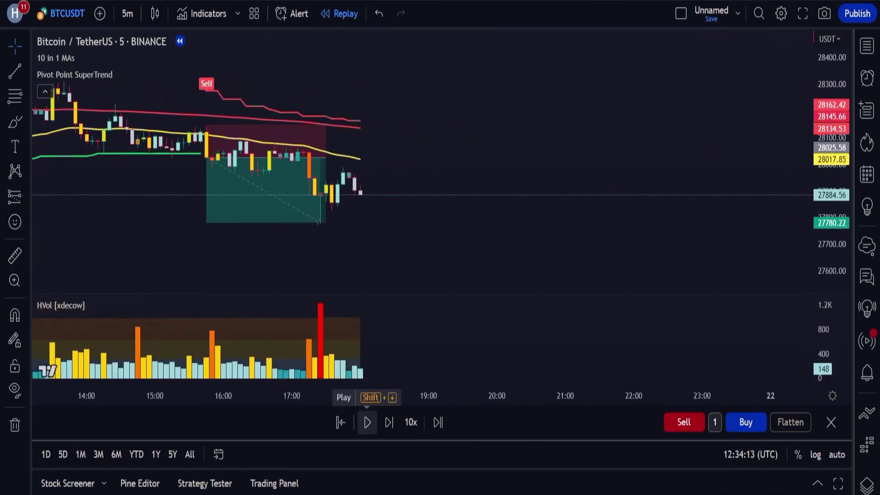
click(327, 156)
drag(327, 157, 321, 157)
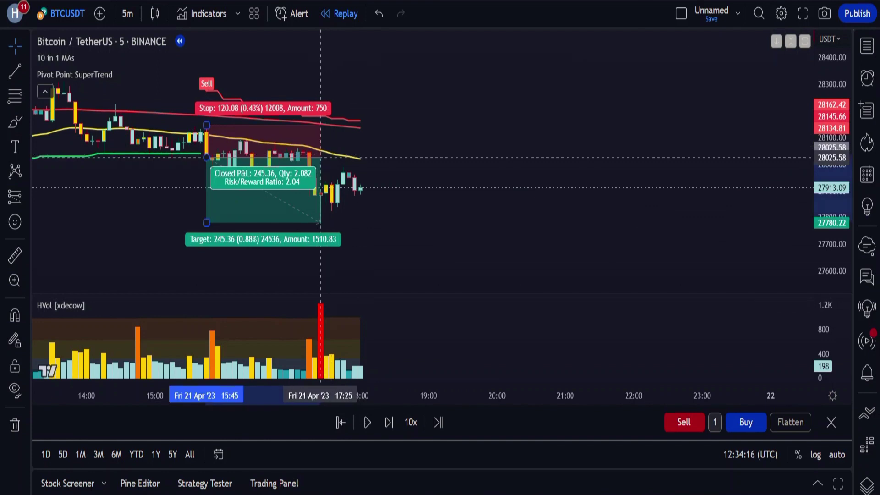
Enlarge the Heatmap Volume pane to examine the volume bar under the 21 April 15:45 sell candle, and shrink it back
drag(383, 241, 571, 264)
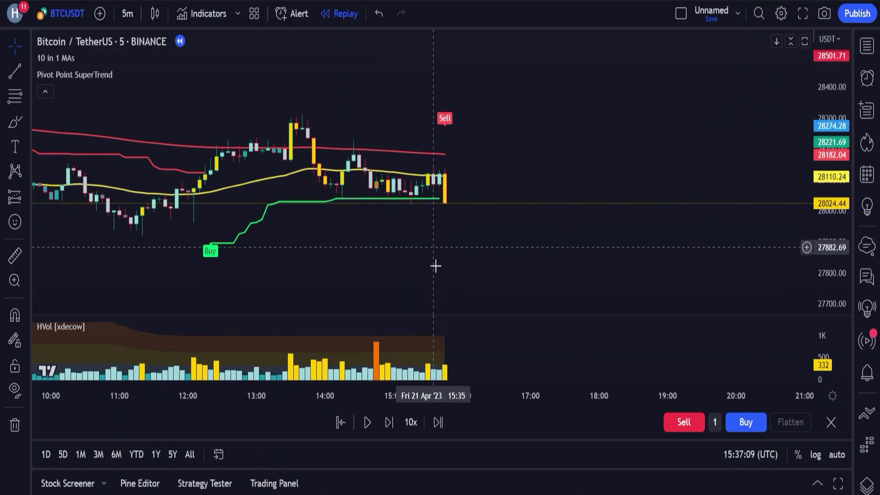
drag(452, 315, 452, 211)
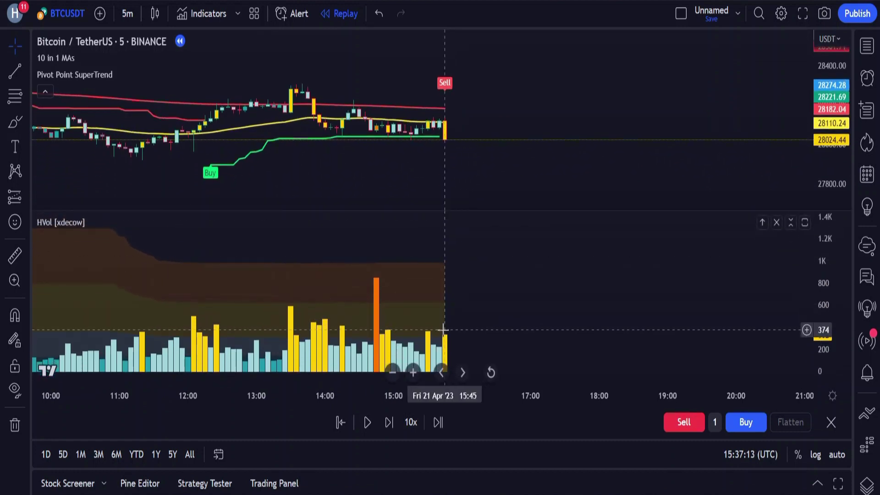
drag(450, 212, 439, 309)
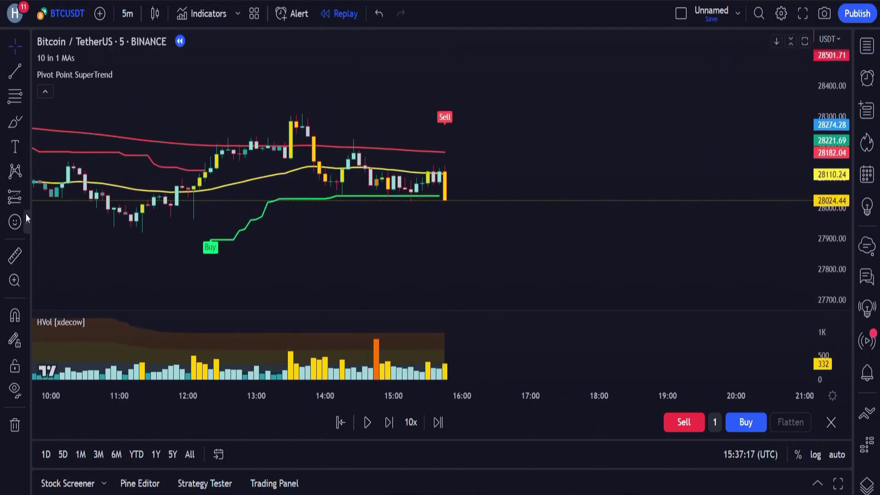
Place a short position at the 21 April 15:45 sell candle with entry at 28031.35 and stop at 28140.95
click(25, 196)
click(56, 226)
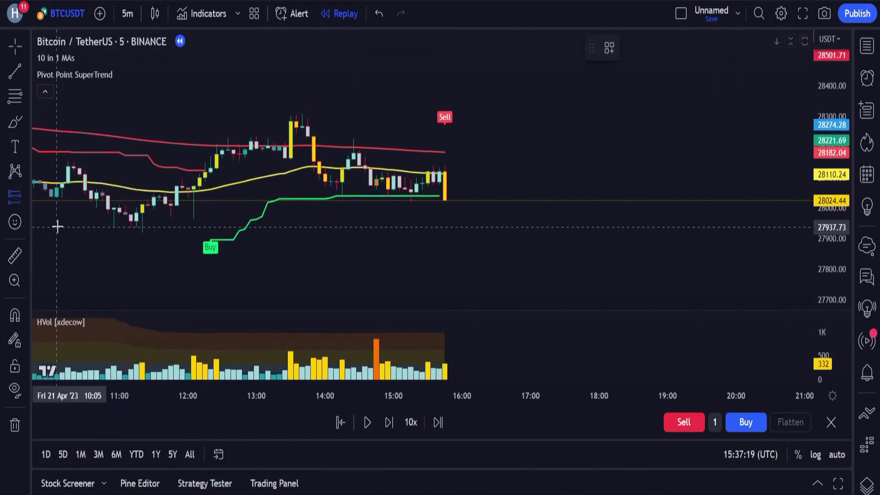
click(445, 198)
mouse_move(445, 175)
mouse_down()
mouse_move(450, 160)
mouse_move(458, 165)
mouse_up()
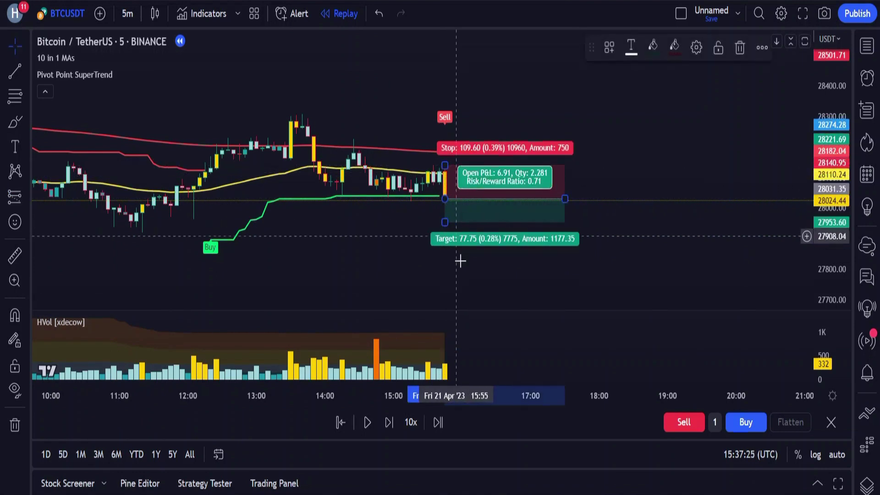